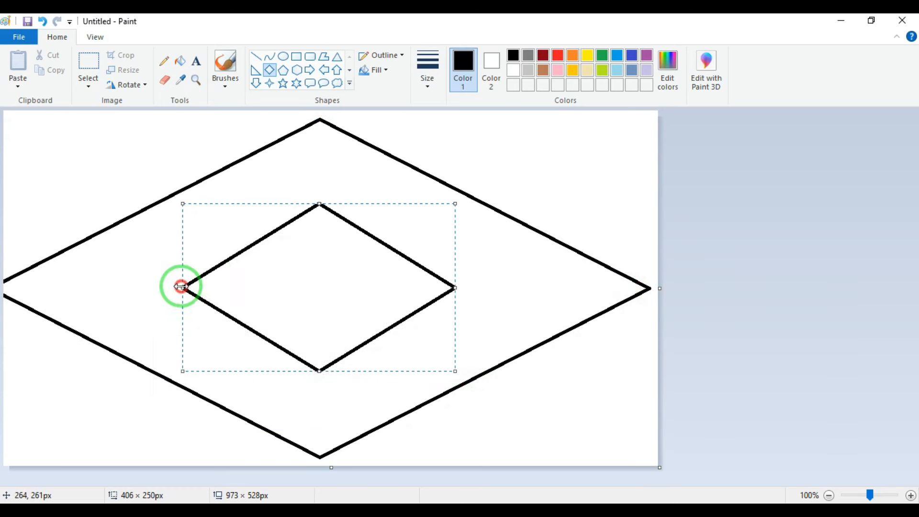
- Widen the inner diamond toward the outer diamond's side corners and fill the area outside the outer diamond with red
drag(455, 287, 499, 287)
click(584, 182)
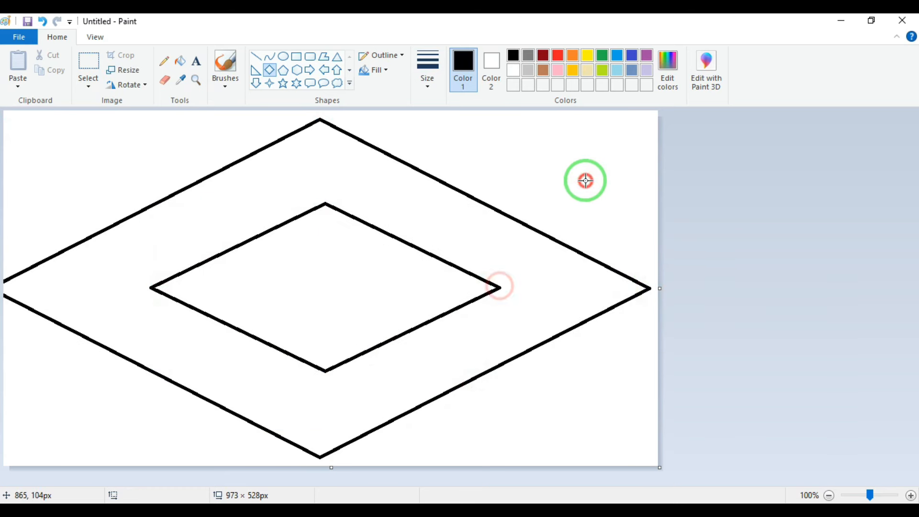
click(563, 56)
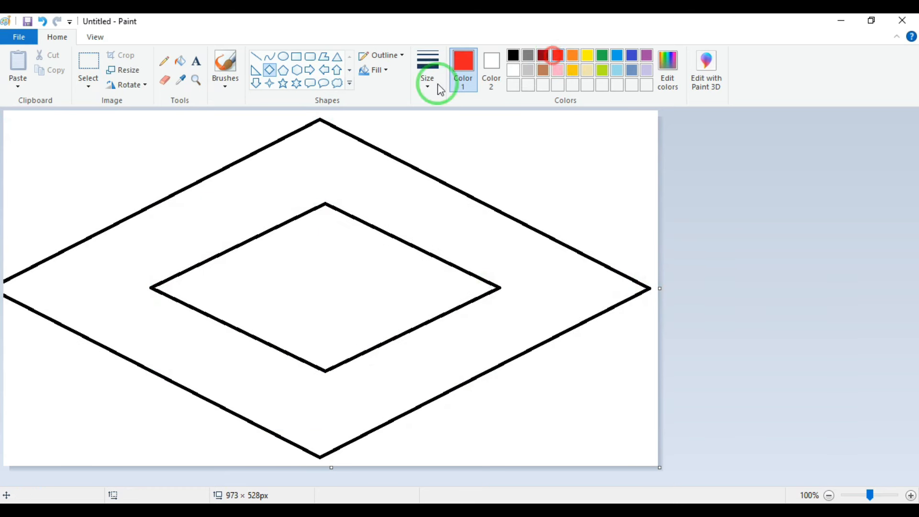
click(180, 60)
click(529, 143)
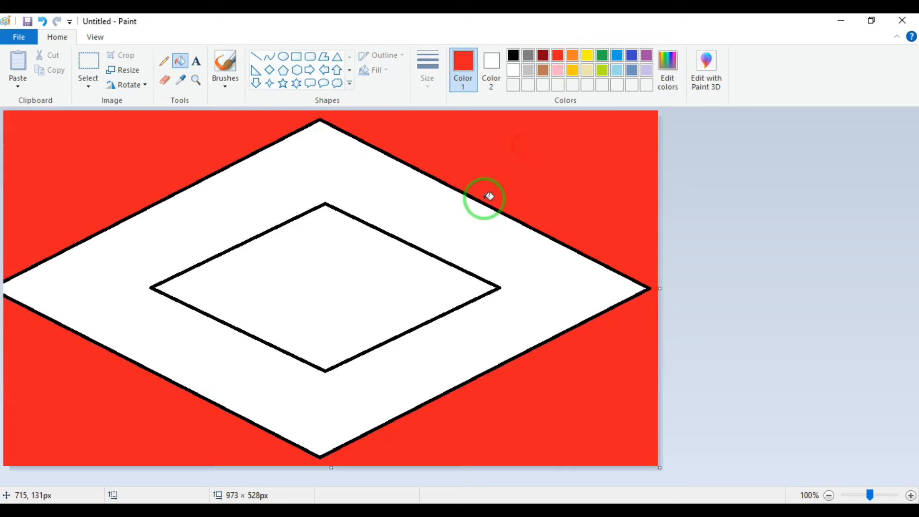
- Recolour the outer diamond's black outline red, keeping the band between the two diamonds white
click(480, 205)
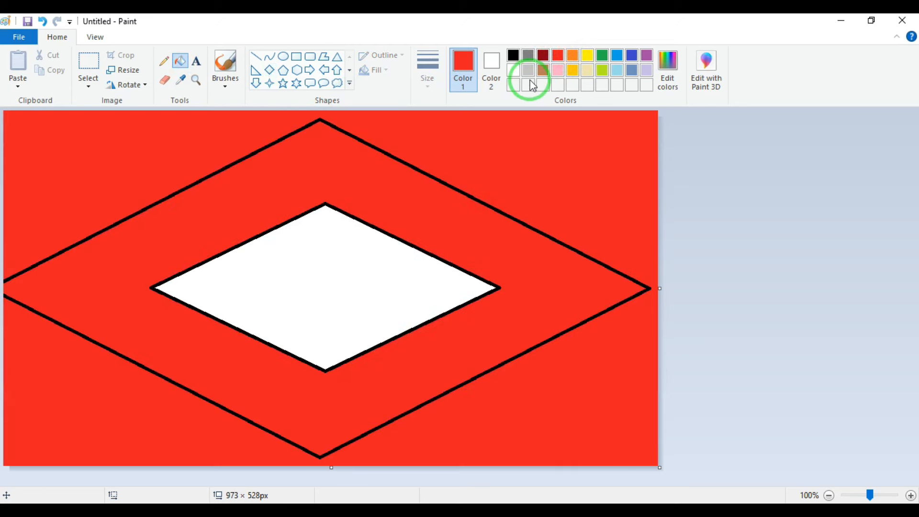
key(ctrl+z)
click(501, 198)
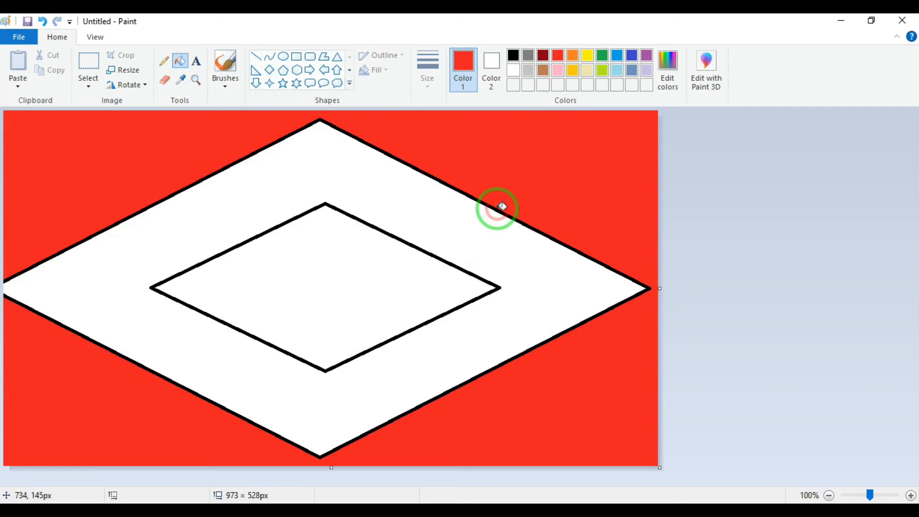
click(500, 207)
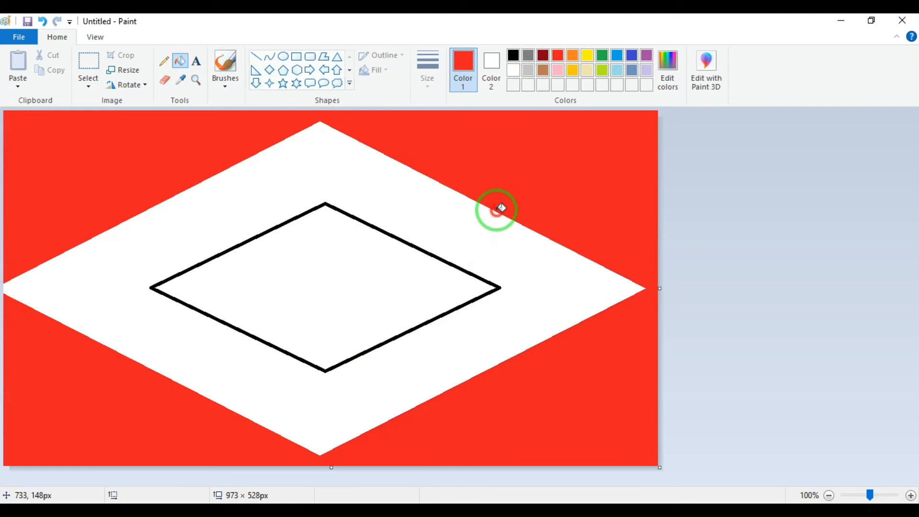
- Fill the band between the diamonds and the inner diamond's outline with orange, and the inner diamond with yellow
click(572, 56)
click(428, 184)
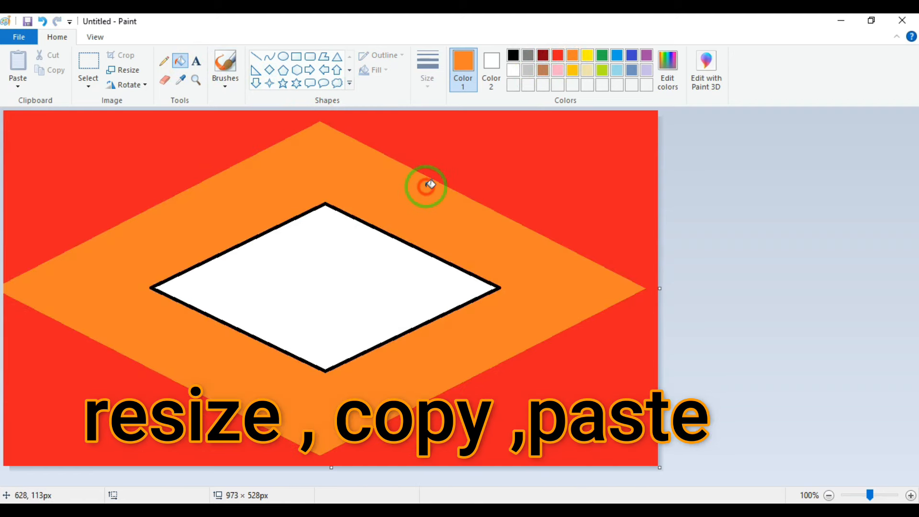
click(393, 229)
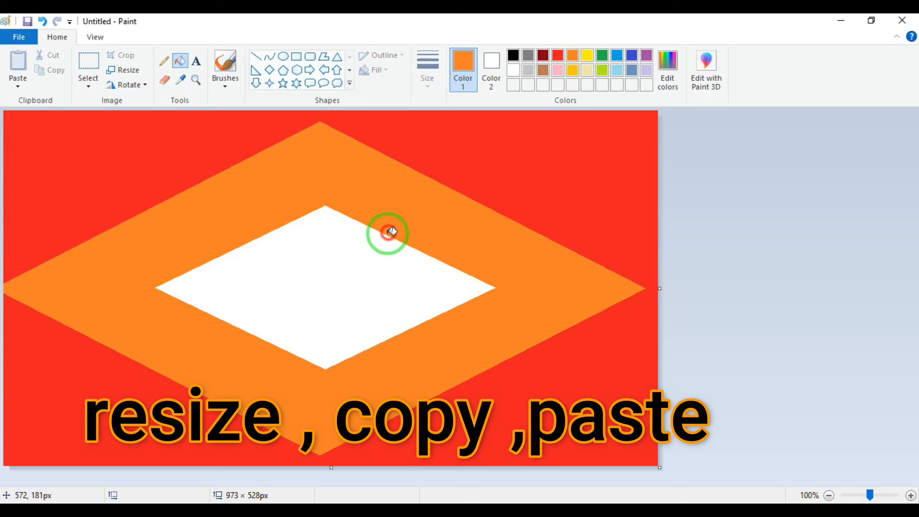
click(328, 282)
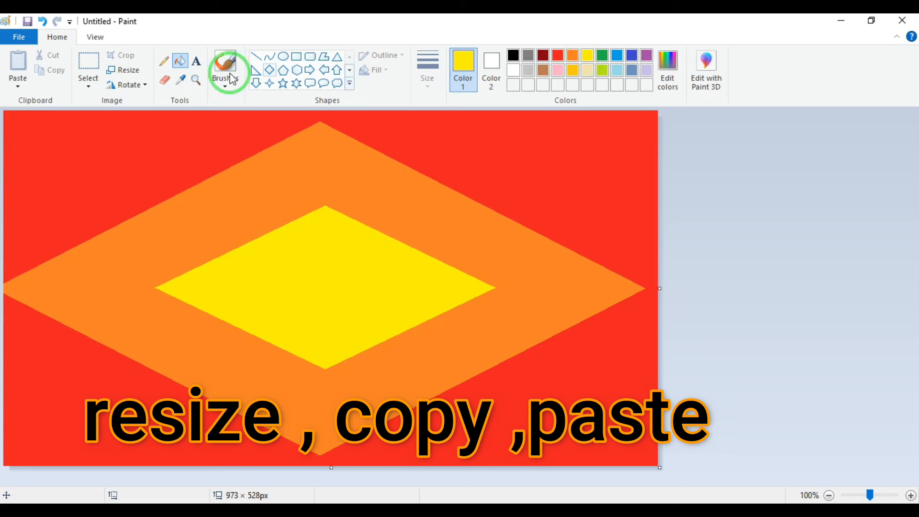
- Resize the image to 1 pixel wide, without maintaining the aspect ratio
click(125, 70)
click(148, 118)
click(74, 191)
double_click(175, 141)
key(BackSpace)
text(1)
click(125, 319)
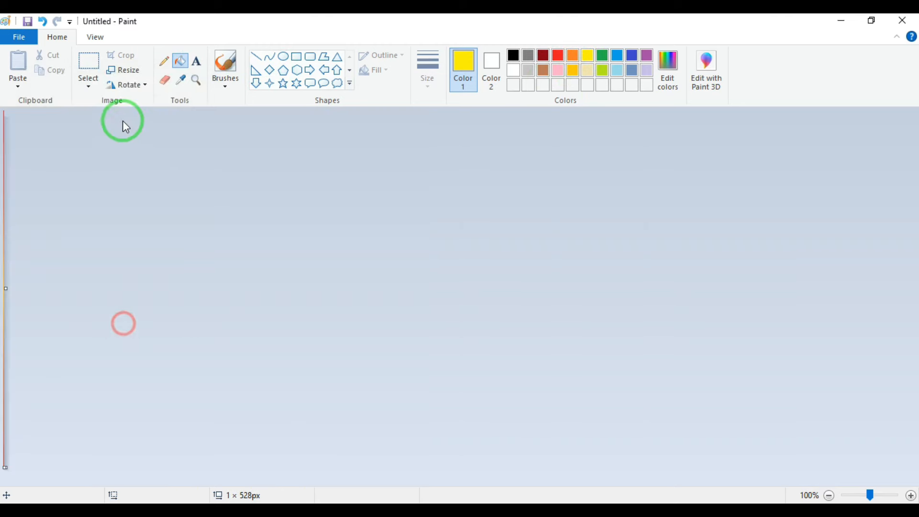
- Stretch the one-pixel strip to 973 pixels wide, without maintaining the aspect ratio, to make a horizontal sunset gradient
click(125, 69)
click(162, 118)
click(49, 194)
drag(173, 141, 40, 143)
text(973)
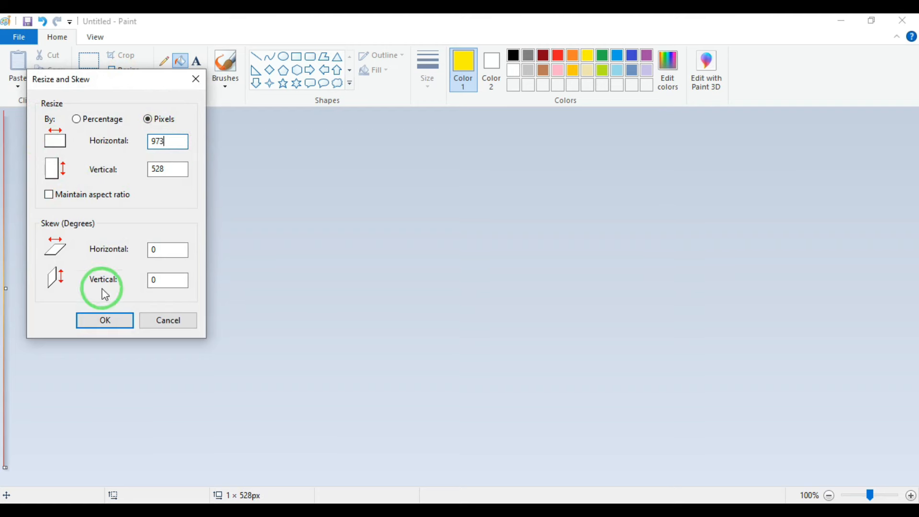
click(107, 321)
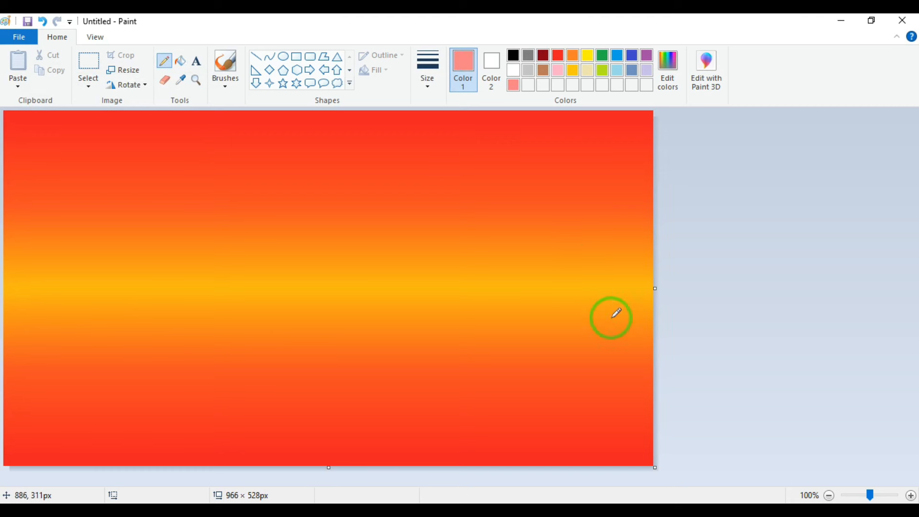
- Outline a jutting cliff with a flat ledge in thick black pencil at the canvas's lower right, its slanting underside reaching the bottom edge
drag(652, 317, 633, 316)
click(513, 55)
click(428, 86)
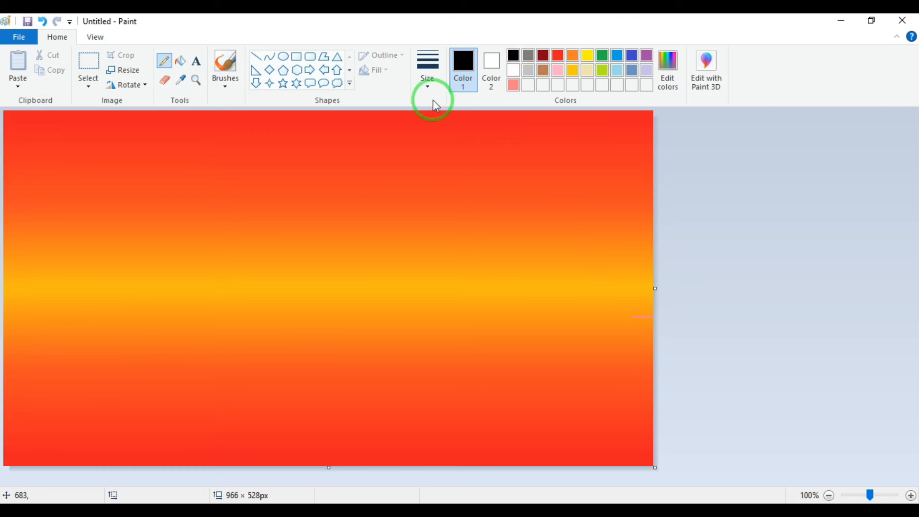
click(443, 189)
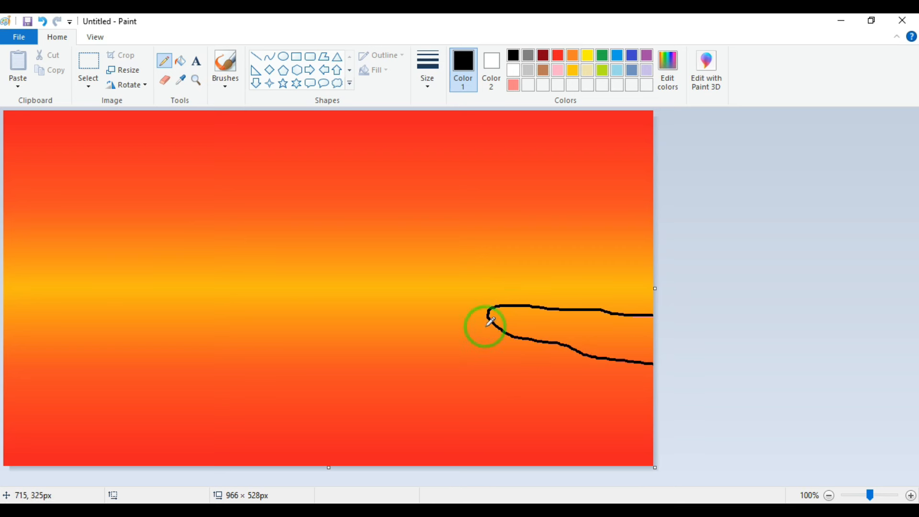
drag(541, 366, 605, 463)
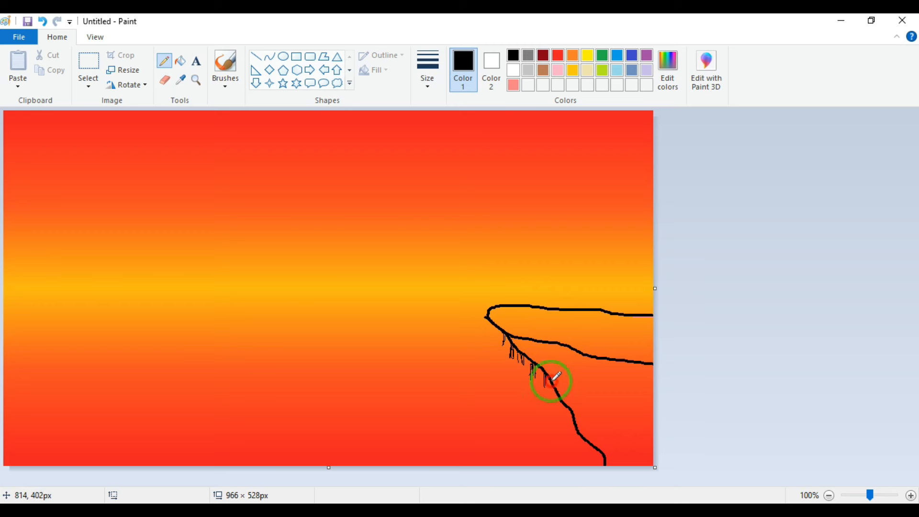
- Draw short black hanging strokes along the cliff's slanting underside down to the bottom edge
drag(554, 388, 553, 397)
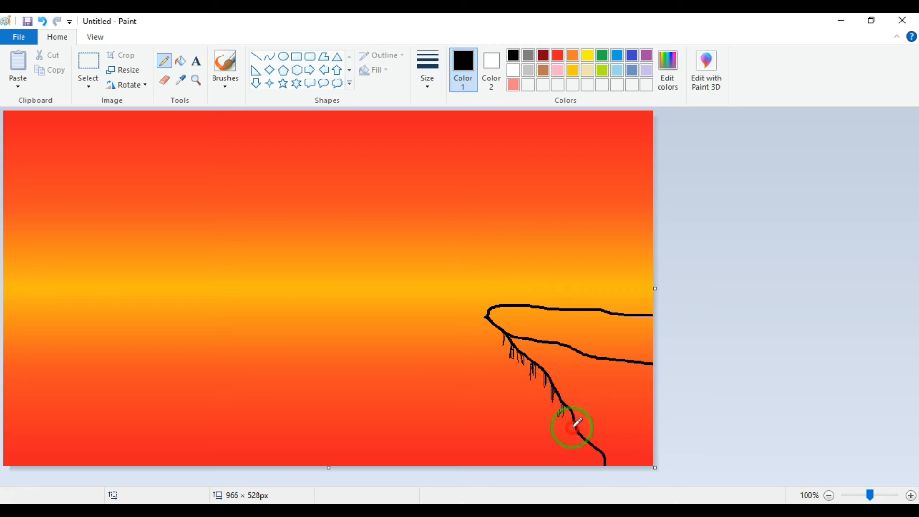
drag(573, 436, 574, 422)
drag(593, 462, 594, 453)
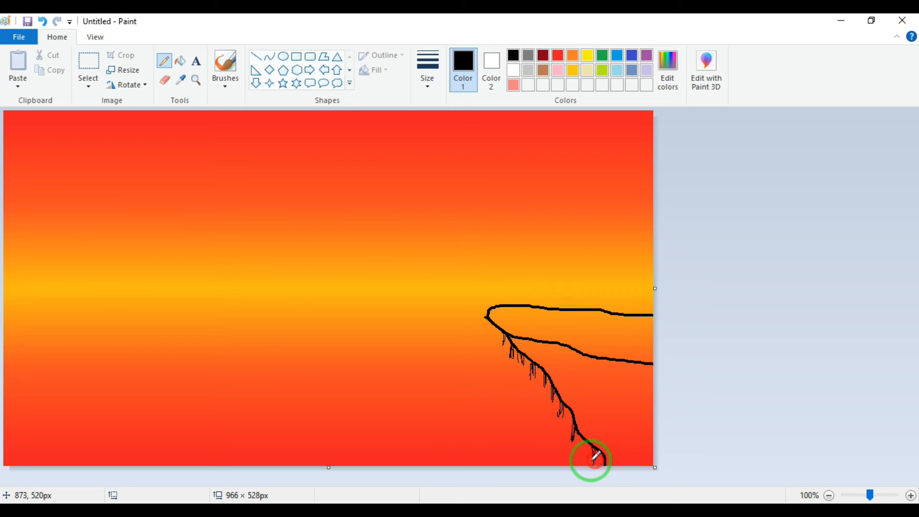
- Paint the cliff body below the ledge solid black with a thick brush, down to the canvas's bottom edge
click(223, 64)
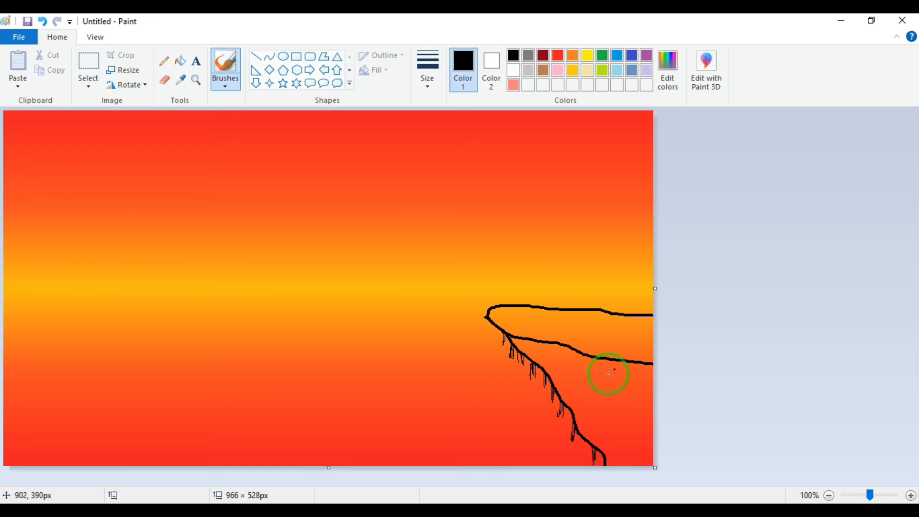
drag(595, 375, 621, 383)
click(429, 84)
click(439, 179)
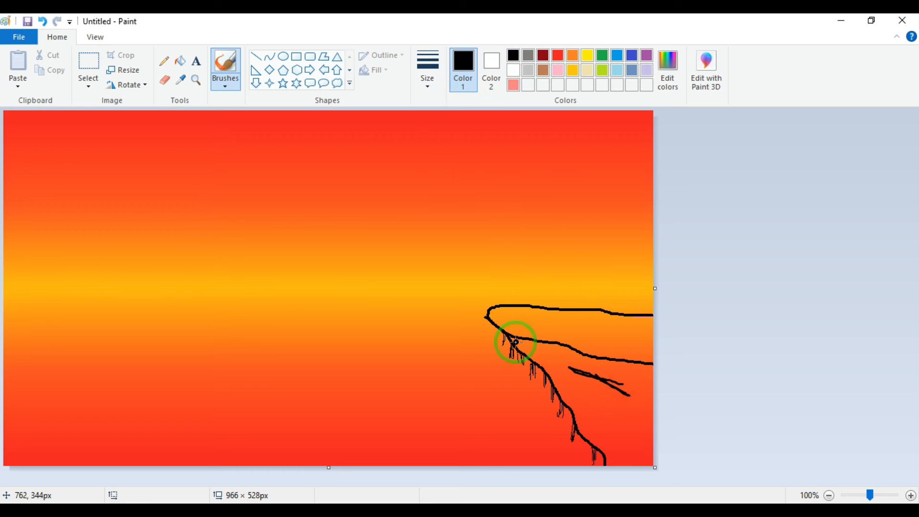
mouse_move(526, 345)
mouse_down()
mouse_move(544, 338)
mouse_move(588, 361)
mouse_move(664, 367)
mouse_up()
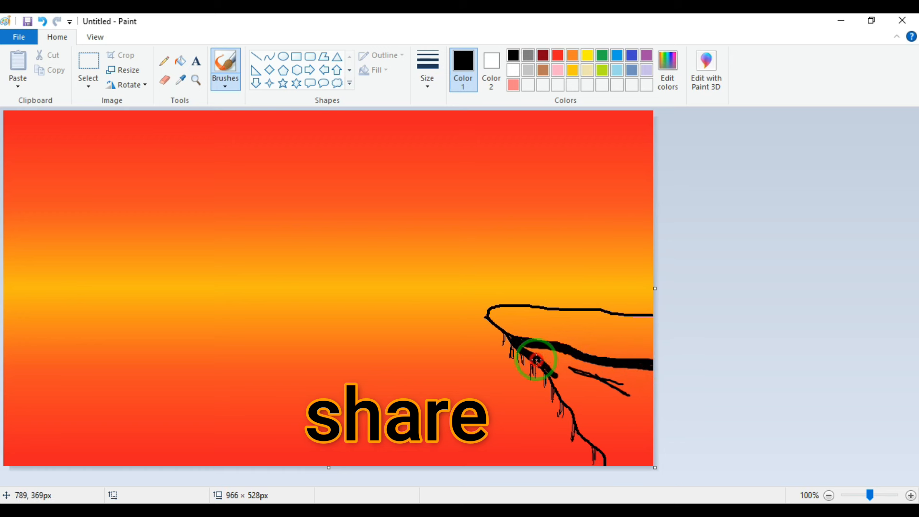
mouse_move(563, 394)
mouse_down()
mouse_move(565, 421)
mouse_move(577, 412)
mouse_move(611, 472)
mouse_up()
mouse_move(531, 351)
mouse_down()
mouse_move(589, 367)
mouse_move(530, 343)
mouse_move(622, 399)
mouse_move(545, 351)
mouse_move(620, 396)
mouse_move(554, 353)
mouse_move(615, 391)
mouse_move(562, 356)
mouse_move(605, 395)
mouse_move(566, 353)
mouse_move(592, 374)
mouse_move(585, 372)
mouse_move(621, 366)
mouse_move(582, 365)
mouse_move(611, 383)
mouse_move(672, 381)
mouse_move(638, 377)
mouse_move(630, 395)
mouse_move(661, 401)
mouse_move(634, 414)
mouse_move(635, 425)
mouse_move(587, 404)
mouse_move(551, 369)
mouse_move(576, 396)
mouse_move(564, 380)
mouse_move(601, 392)
mouse_move(577, 387)
mouse_move(600, 428)
mouse_move(568, 401)
mouse_move(607, 458)
mouse_move(593, 427)
mouse_move(586, 433)
mouse_move(591, 418)
mouse_move(624, 433)
mouse_move(599, 407)
mouse_move(658, 426)
mouse_move(631, 407)
mouse_move(656, 413)
mouse_move(627, 446)
mouse_move(604, 432)
mouse_move(591, 437)
mouse_move(598, 445)
mouse_move(583, 436)
mouse_move(613, 454)
mouse_move(603, 442)
mouse_move(618, 445)
mouse_move(594, 435)
mouse_move(617, 454)
mouse_move(605, 460)
mouse_move(621, 435)
mouse_move(621, 459)
mouse_move(628, 442)
mouse_move(636, 467)
mouse_up()
mouse_move(628, 434)
mouse_down()
mouse_move(654, 485)
mouse_move(643, 425)
mouse_move(635, 448)
mouse_move(645, 475)
mouse_move(650, 458)
mouse_move(625, 423)
mouse_up()
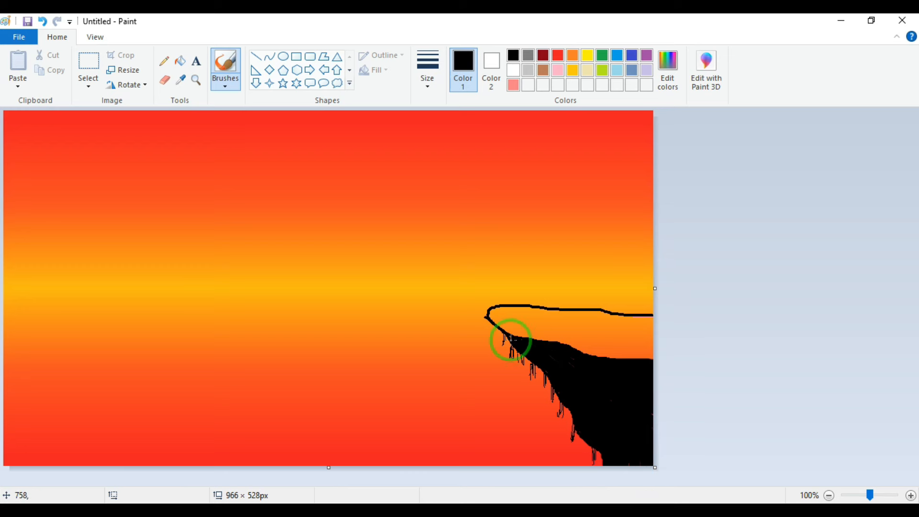
- Paint the top surface of the cliff ledge light gray inside its black outline
click(527, 69)
mouse_move(532, 323)
mouse_down()
mouse_move(554, 329)
mouse_move(508, 326)
mouse_up()
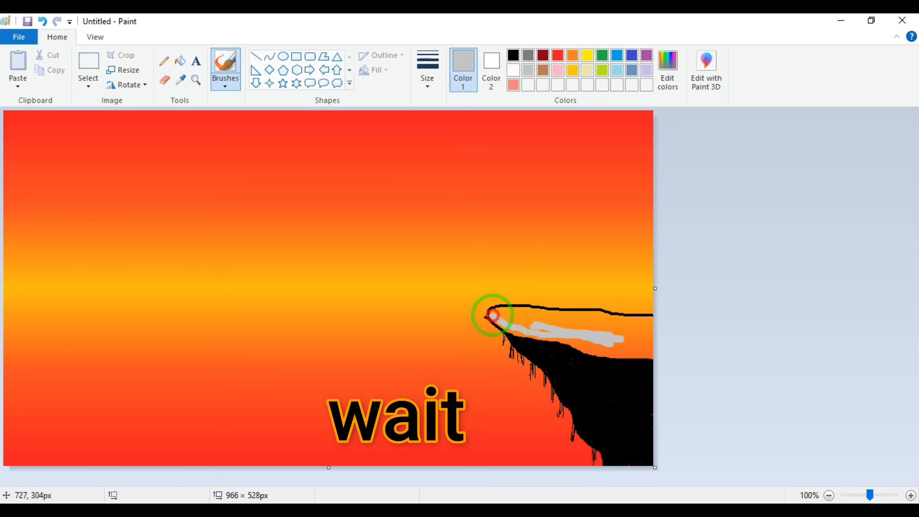
mouse_move(654, 337)
mouse_down()
mouse_move(629, 358)
mouse_move(513, 333)
mouse_move(617, 325)
mouse_move(496, 314)
mouse_up()
key(ctrl+z)
mouse_move(652, 317)
mouse_down()
mouse_move(570, 308)
mouse_move(488, 313)
mouse_move(553, 335)
mouse_move(552, 321)
mouse_move(508, 318)
mouse_move(656, 340)
mouse_move(637, 337)
mouse_up()
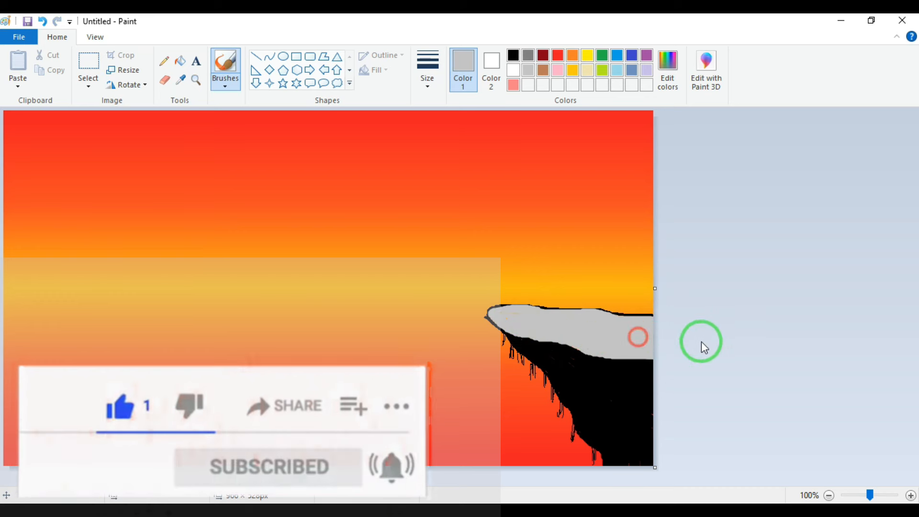
- Paint a slightly curved, leaning black tree trunk on the cliff ledge with the Watercolor brush
click(225, 81)
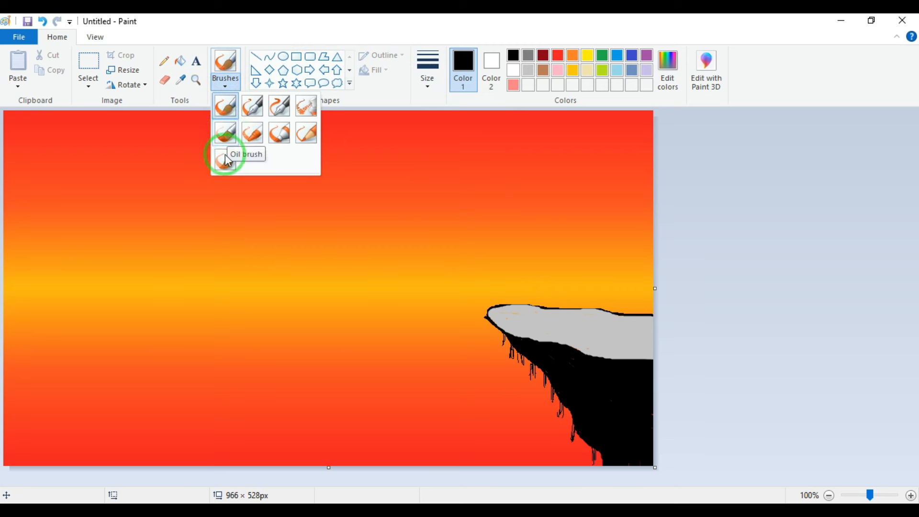
click(225, 158)
click(442, 87)
click(435, 138)
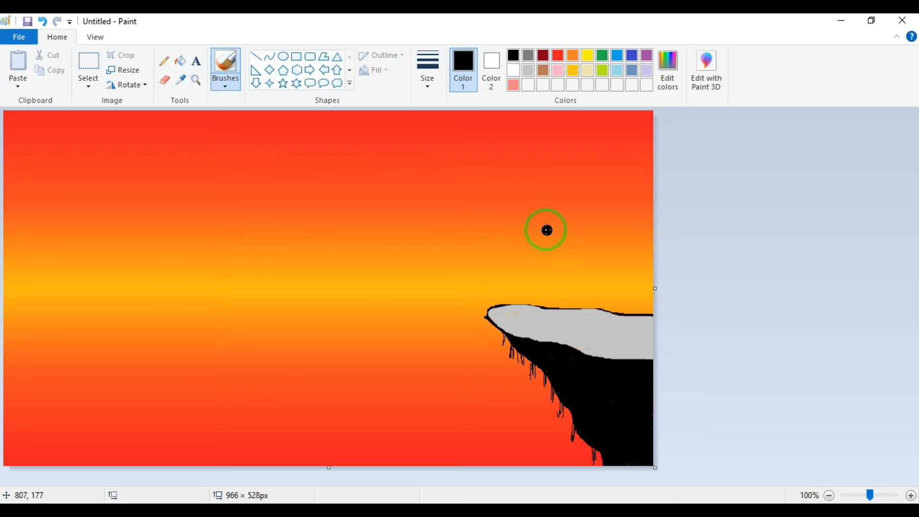
drag(526, 229, 558, 324)
- Paint thin bare black branches spreading from both sides and the top of the trunk, using the thinnest brush size
click(427, 71)
click(432, 107)
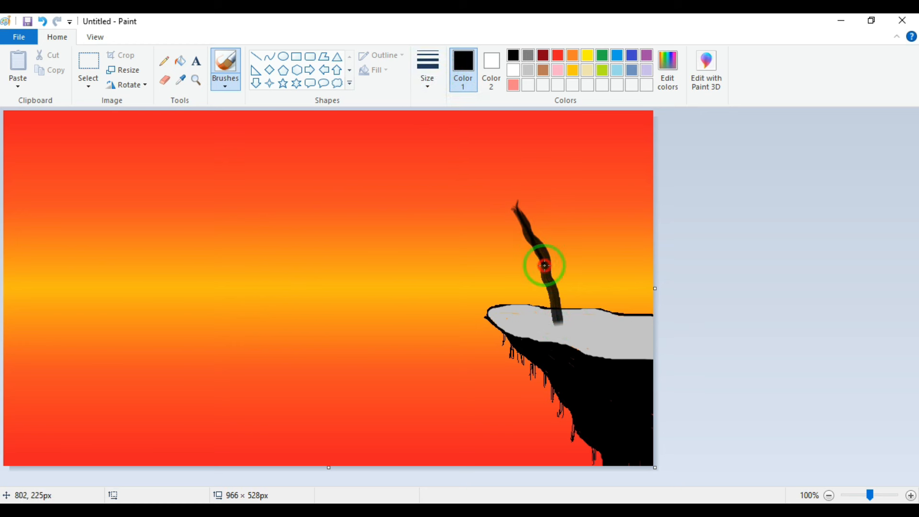
drag(545, 258, 550, 293)
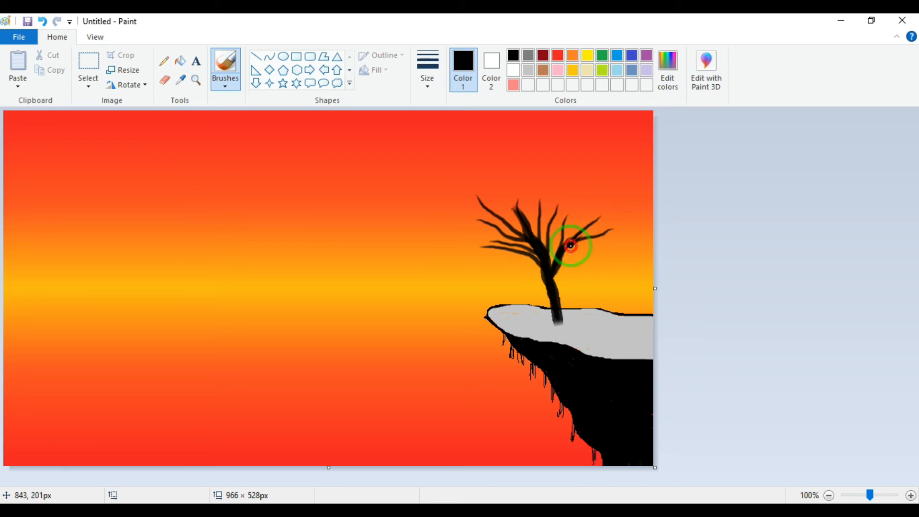
drag(496, 170, 510, 206)
drag(526, 161, 511, 211)
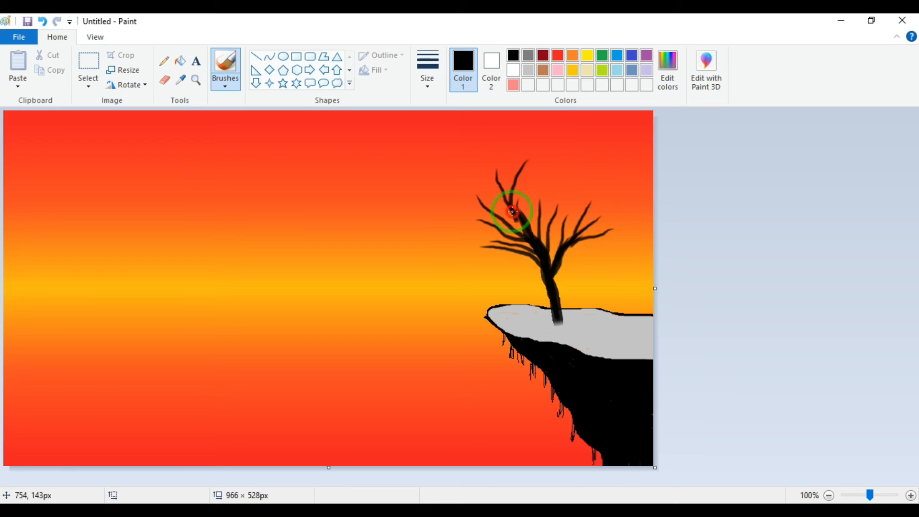
drag(529, 173, 515, 210)
drag(564, 163, 548, 241)
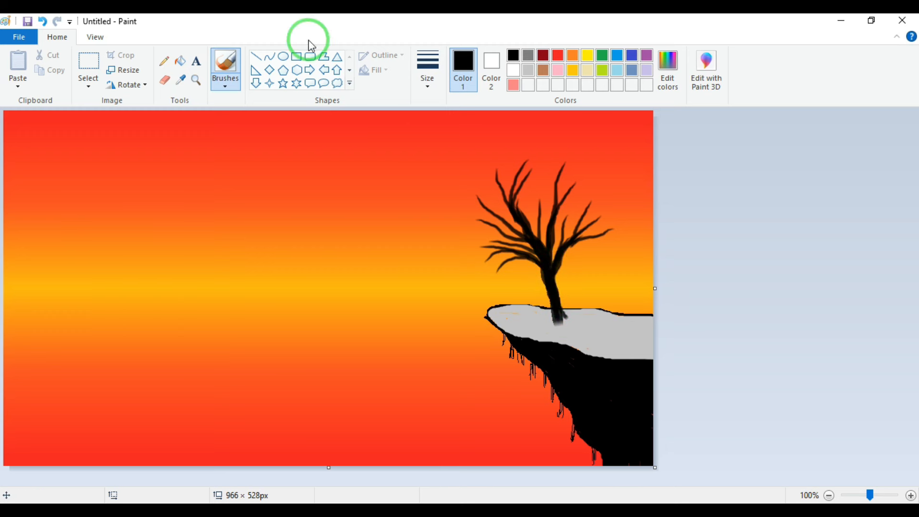
- Thicken the lower trunk with the Oil brush and paint short spreading roots at its base on the ledge
click(225, 84)
click(228, 134)
click(427, 77)
click(440, 186)
click(427, 77)
click(452, 168)
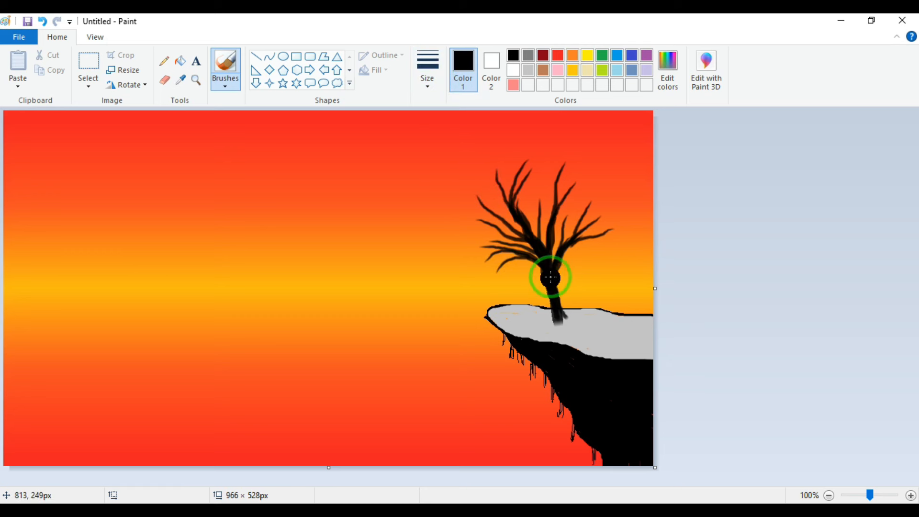
click(427, 77)
click(453, 129)
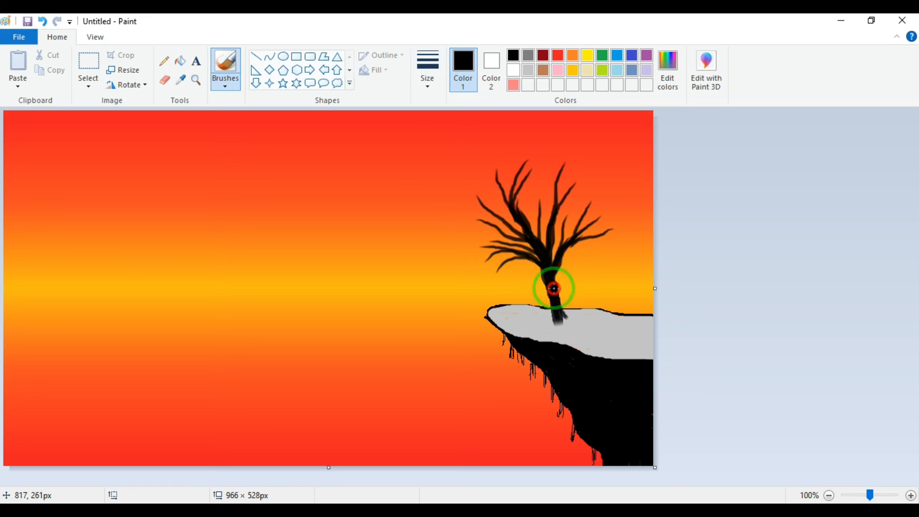
mouse_move(550, 317)
mouse_down()
mouse_move(588, 325)
mouse_move(543, 325)
mouse_up()
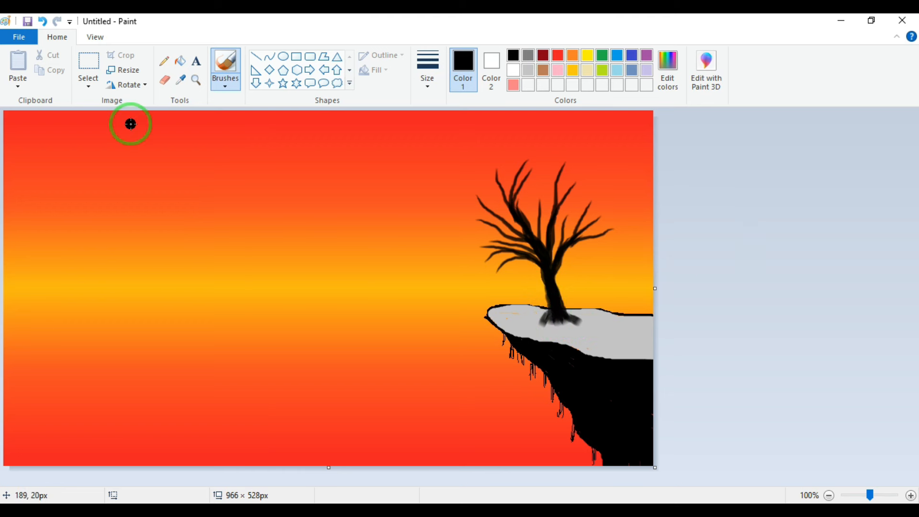
- Paint a solid black silhouette of rolling hills along the canvas's lower left, sloping down to the bottom edge near the middle
click(164, 61)
click(225, 82)
click(229, 111)
click(225, 83)
click(427, 71)
click(431, 168)
mouse_move(5, 420)
mouse_down()
mouse_move(115, 412)
mouse_move(173, 428)
mouse_move(308, 434)
mouse_move(383, 466)
mouse_up()
mouse_move(30, 436)
mouse_down()
mouse_move(22, 429)
mouse_move(56, 421)
mouse_move(30, 422)
mouse_move(15, 443)
mouse_move(220, 461)
mouse_move(136, 464)
mouse_move(213, 449)
mouse_move(190, 444)
mouse_move(198, 434)
mouse_move(105, 445)
mouse_move(160, 452)
mouse_move(78, 440)
mouse_move(127, 427)
mouse_move(39, 422)
mouse_move(71, 417)
mouse_move(58, 412)
mouse_move(129, 436)
mouse_move(172, 430)
mouse_move(148, 438)
mouse_move(106, 425)
mouse_move(137, 422)
mouse_move(133, 439)
mouse_move(233, 443)
mouse_move(269, 455)
mouse_move(269, 466)
mouse_move(332, 455)
mouse_move(244, 437)
mouse_move(291, 439)
mouse_move(258, 435)
mouse_move(301, 456)
mouse_up()
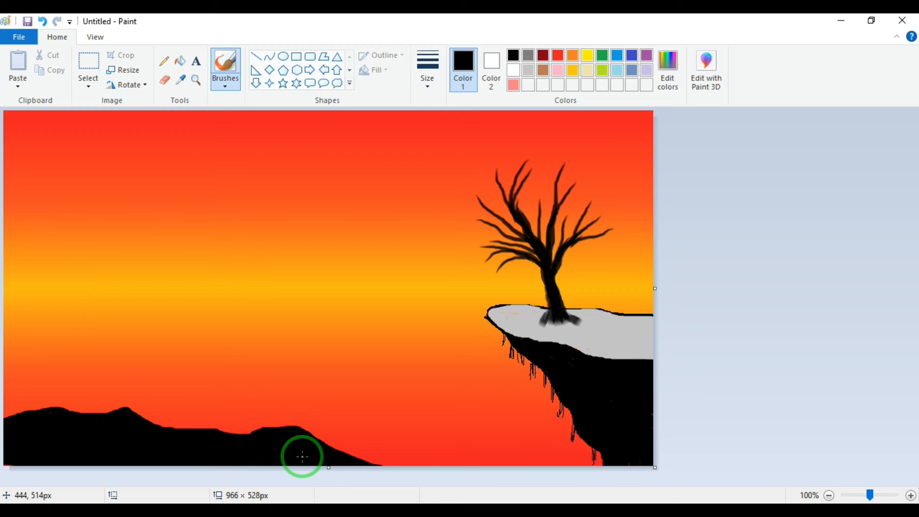
- Paint a bare black tree with forked, spreading branches on the middle of the lower-left hills, using the thinnest brush size
click(225, 82)
click(210, 96)
click(439, 74)
click(435, 106)
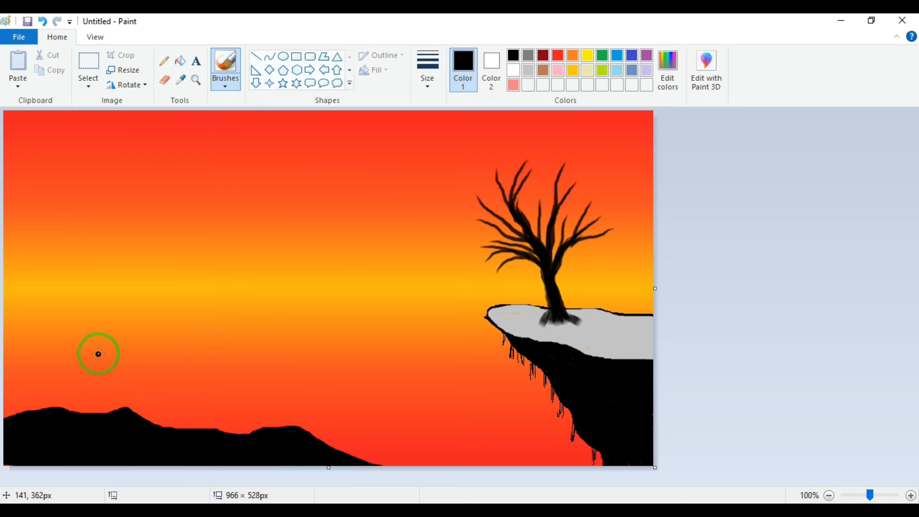
drag(177, 401, 178, 427)
drag(188, 387, 183, 430)
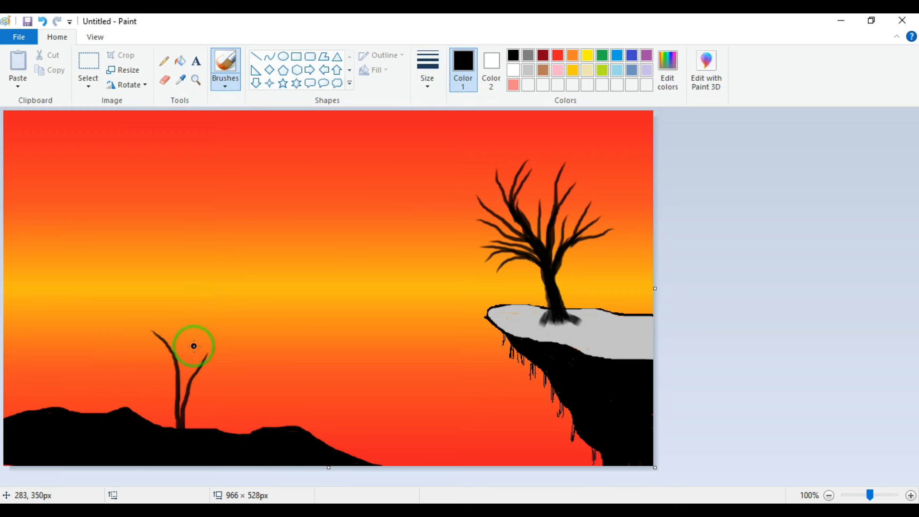
mouse_move(149, 356)
mouse_down()
mouse_move(177, 391)
mouse_move(204, 375)
mouse_move(188, 400)
mouse_move(197, 369)
mouse_move(181, 424)
mouse_up()
mouse_move(152, 378)
mouse_down()
mouse_move(177, 402)
mouse_move(178, 430)
mouse_up()
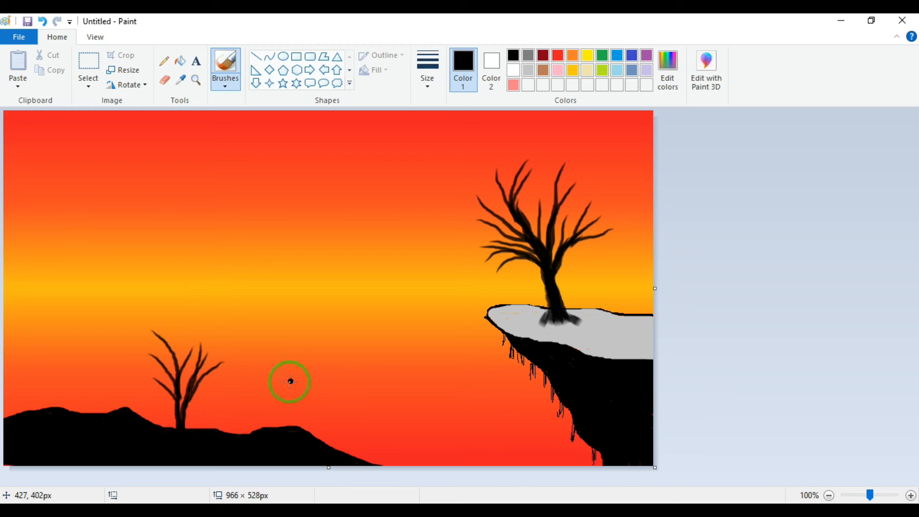
- Paint a smaller bare black tree with three branches on the hills' descending right slope
drag(342, 394, 334, 445)
drag(326, 400, 334, 451)
drag(323, 418, 334, 450)
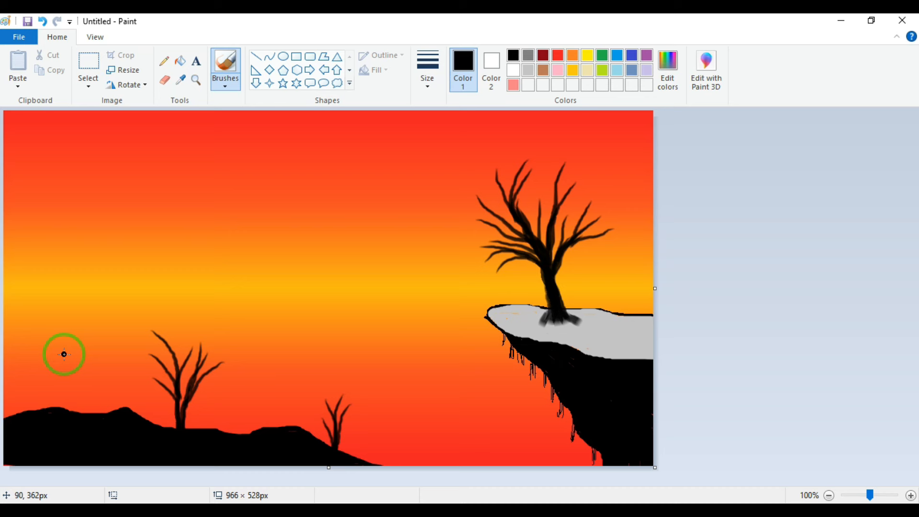
- Draw a near-circular oval about 194 × 200 px in the sky near the canvas's left edge, with a solid color fill and no outline
click(283, 56)
drag(9, 196, 138, 330)
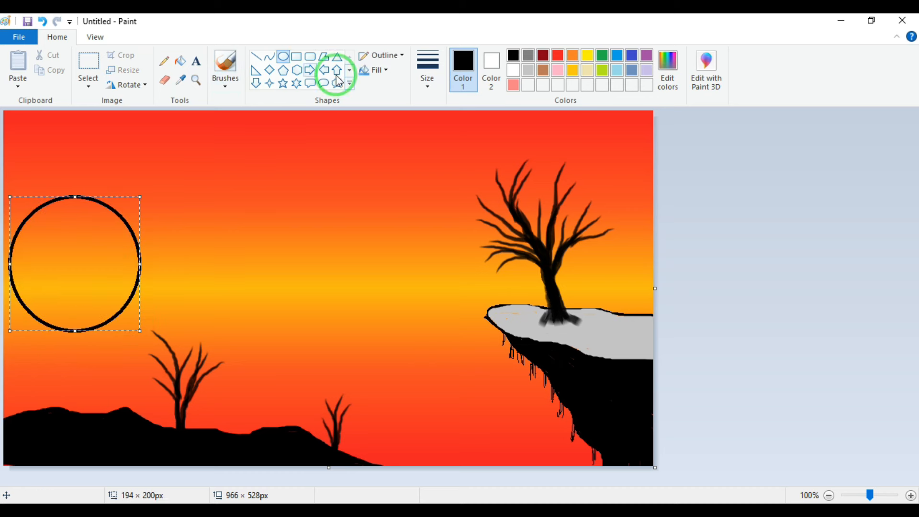
click(376, 71)
click(375, 96)
click(374, 56)
click(376, 67)
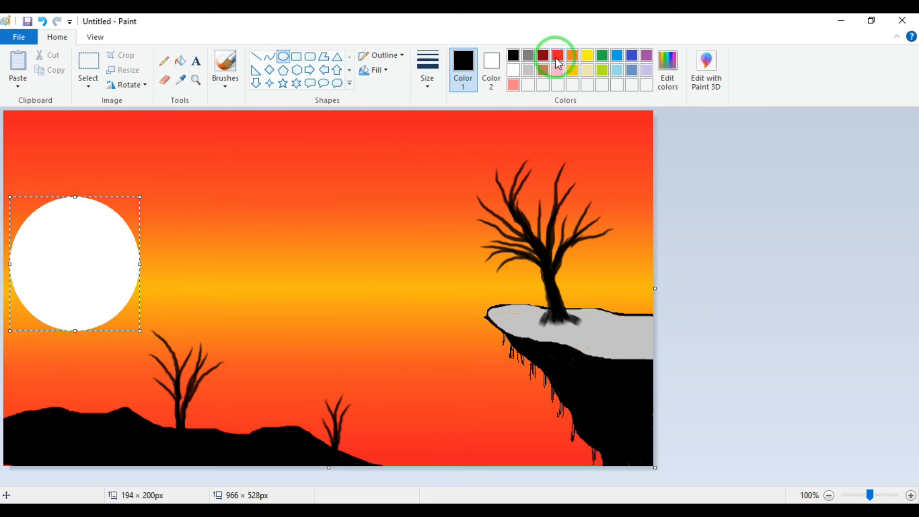
- Move the circle partly beyond the canvas's left edge and fill it with yellow as the sun
drag(130, 250, 91, 254)
click(205, 239)
click(180, 62)
click(572, 56)
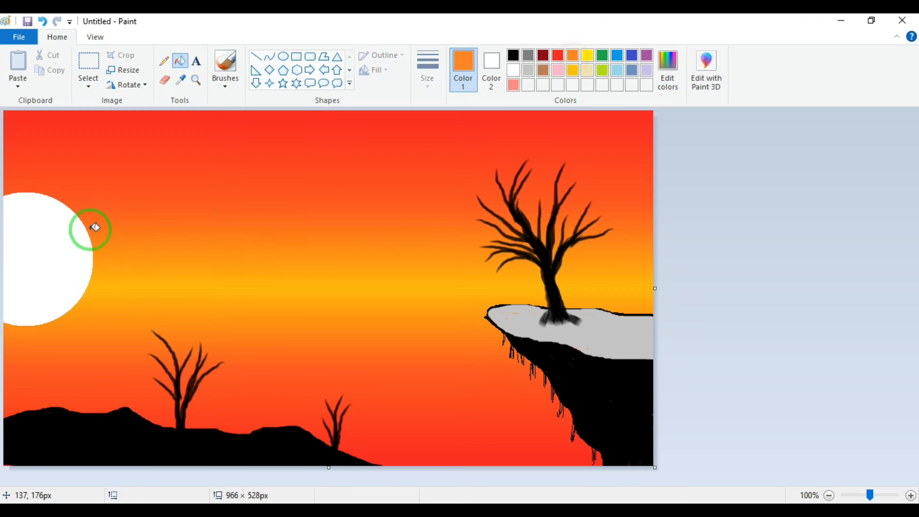
click(88, 226)
click(587, 56)
click(42, 231)
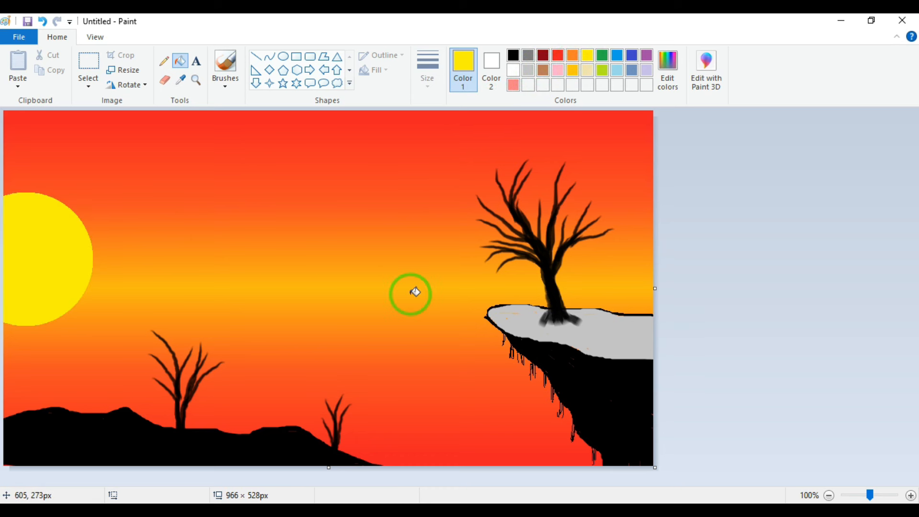
- Draw five black V-shaped birds in the sky just right of the sun, using the Pencil at its thickest size
click(165, 61)
click(427, 71)
click(457, 187)
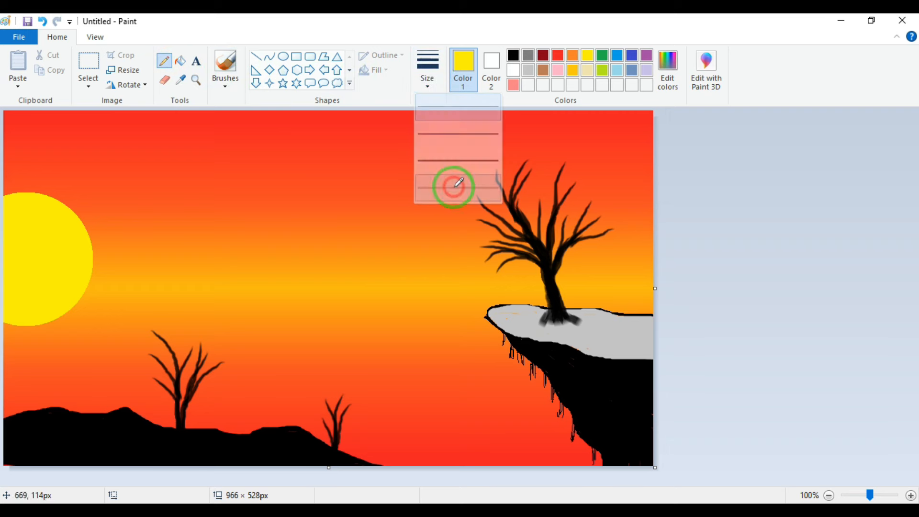
click(910, 495)
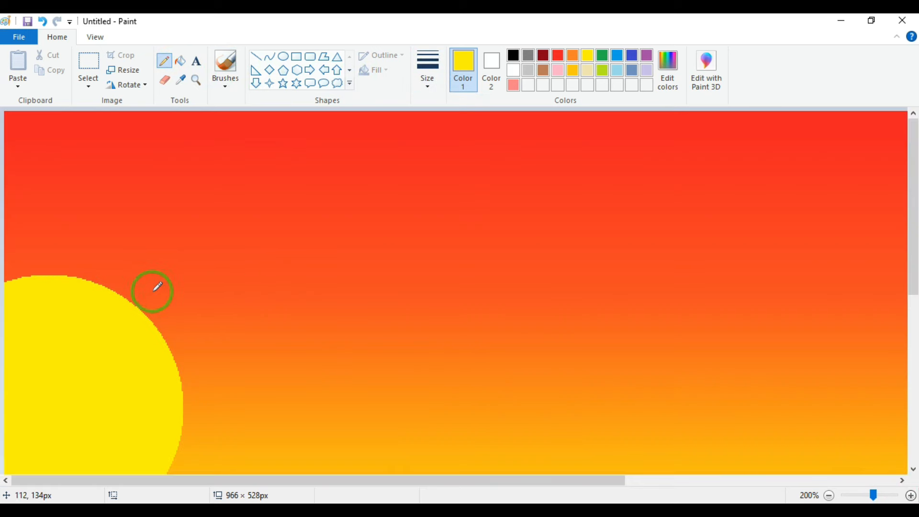
drag(249, 242, 265, 252)
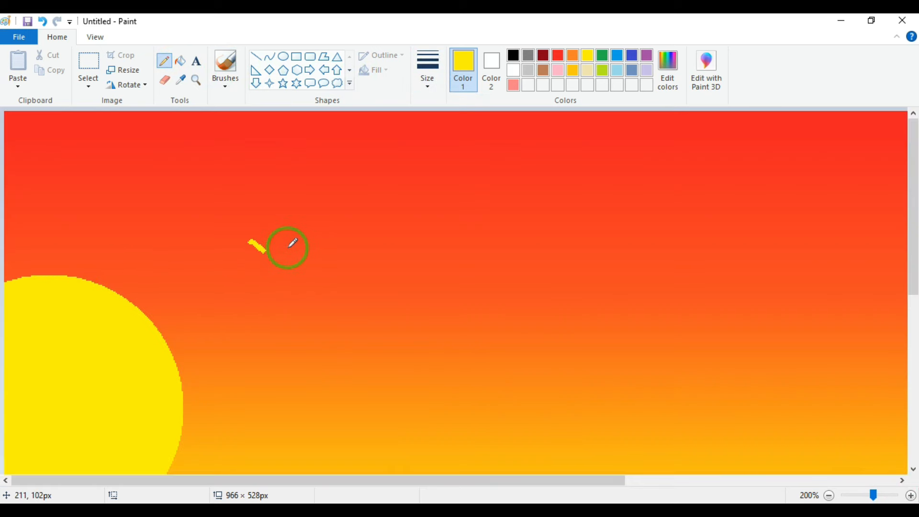
click(513, 56)
mouse_move(203, 226)
mouse_down()
mouse_move(226, 248)
mouse_move(233, 237)
mouse_move(226, 244)
mouse_move(311, 256)
mouse_move(304, 248)
mouse_move(305, 263)
mouse_up()
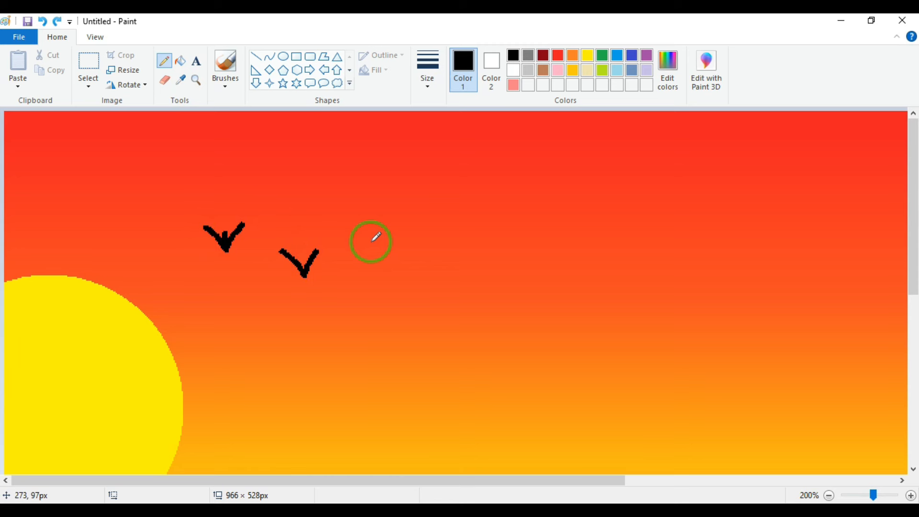
mouse_move(206, 294)
mouse_down()
mouse_move(228, 311)
mouse_move(251, 295)
mouse_move(235, 311)
mouse_move(236, 323)
mouse_up()
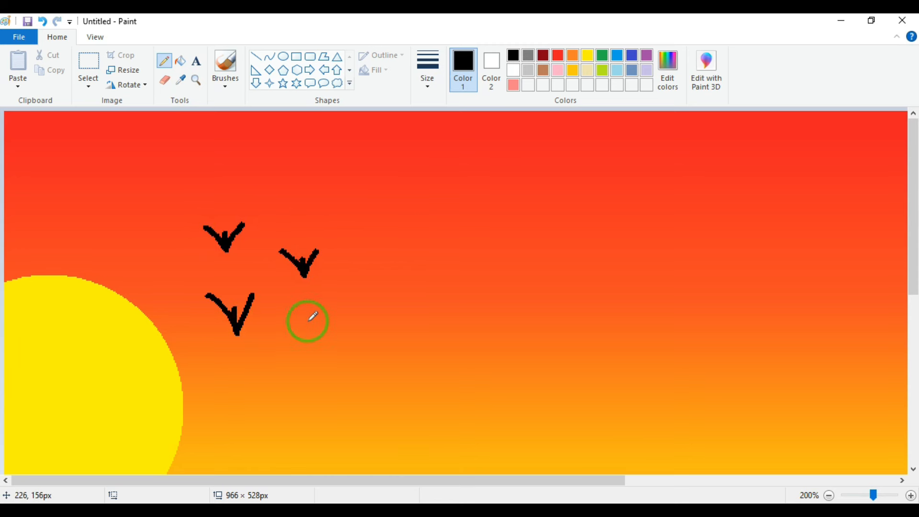
mouse_move(315, 306)
mouse_down()
mouse_move(344, 307)
mouse_move(330, 321)
mouse_up()
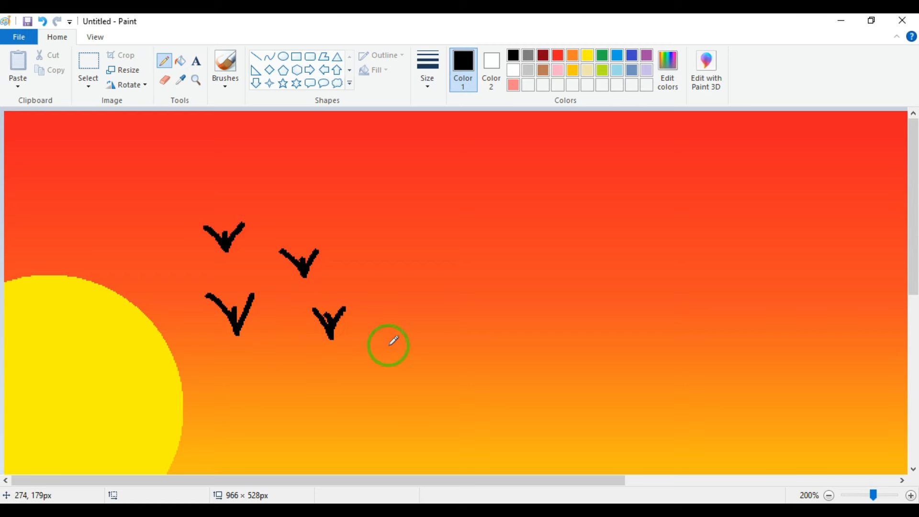
scroll(389, 343, down, 3)
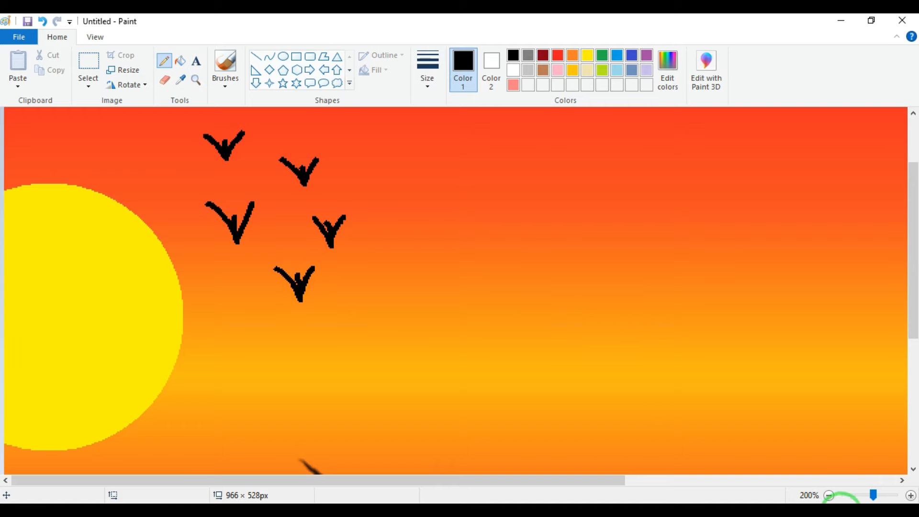
- Draw four smaller black birds to the upper right of the flock and show the finished painting full screen
click(828, 495)
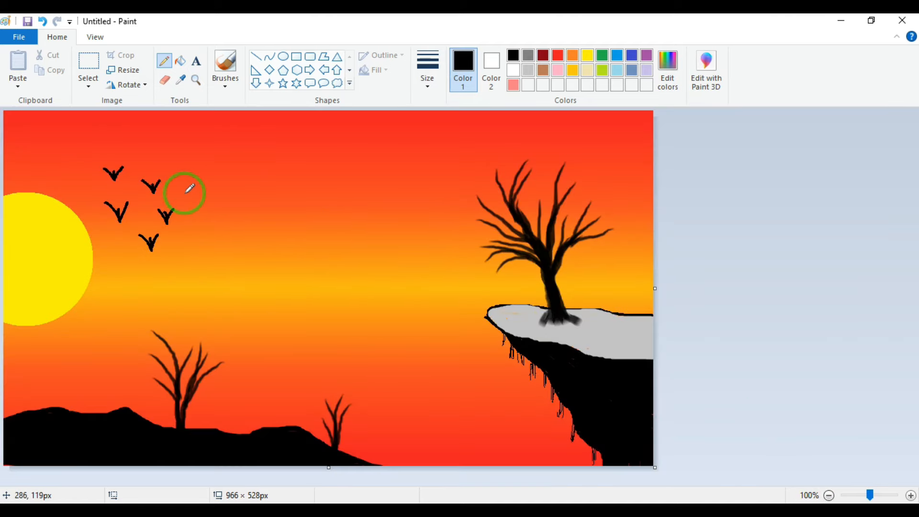
mouse_move(181, 189)
mouse_down()
mouse_move(217, 187)
mouse_move(219, 174)
mouse_move(185, 165)
mouse_up()
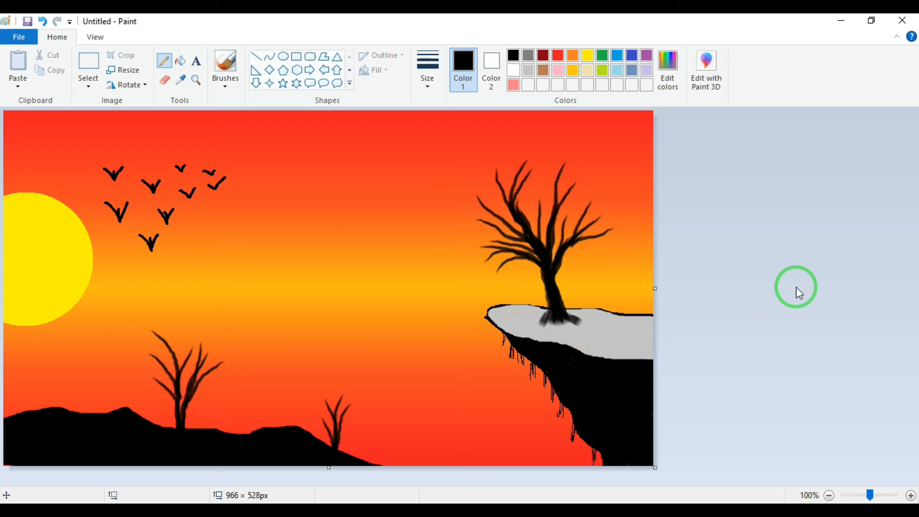
key(F11)
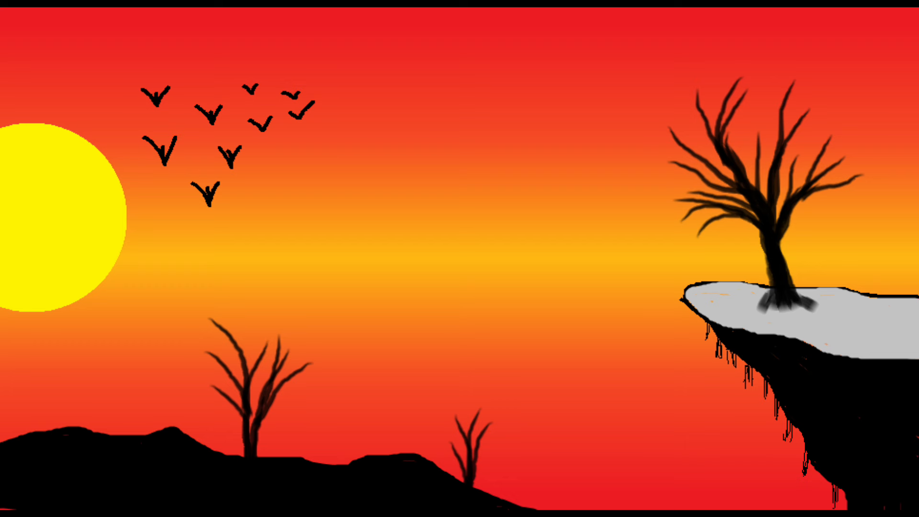